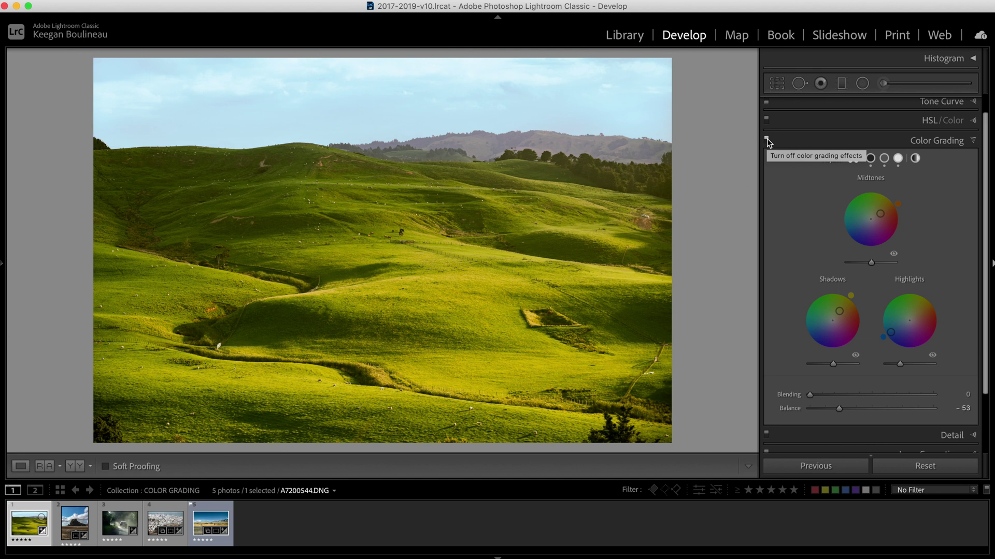
- Zoom into the green hills to inspect the warm colour grade up close
{"action": "left_click", "coordinate": [368, 220]}
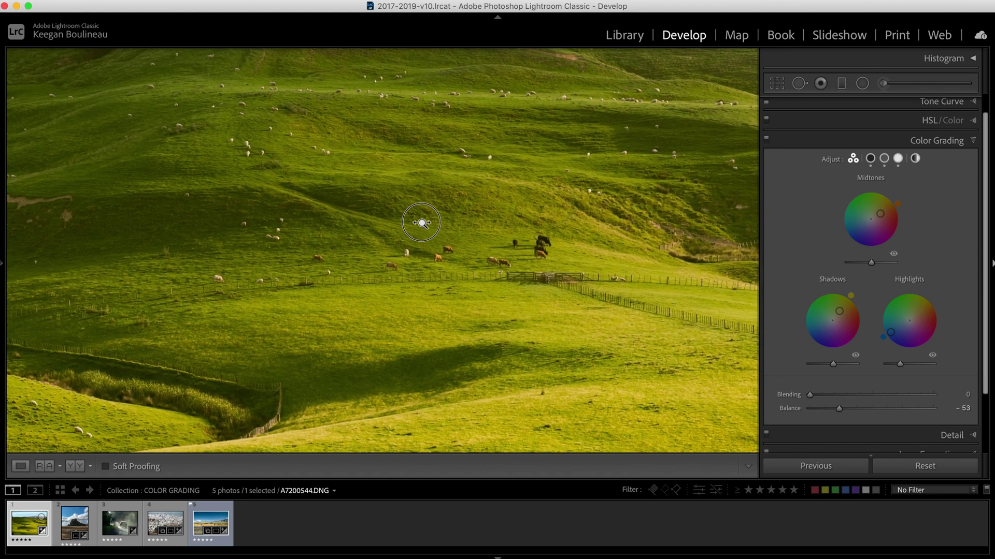
- Zoom back out and reset Color Grading to neutral with Blending 50 and Balance 0
{"action": "left_click_drag", "start_coordinate": [421, 223], "coordinate": [344, 229]}
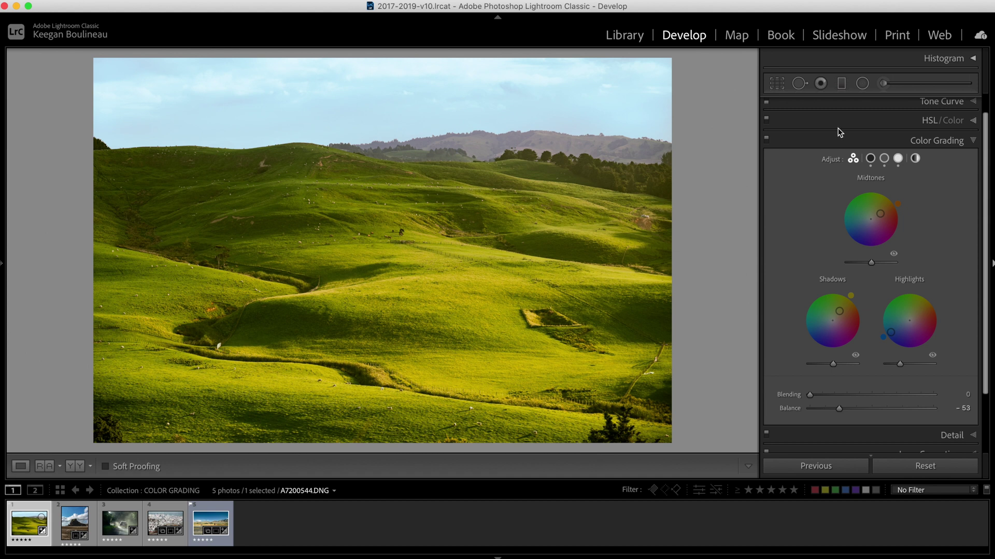
{"action": "double_click", "coordinate": [830, 159]}
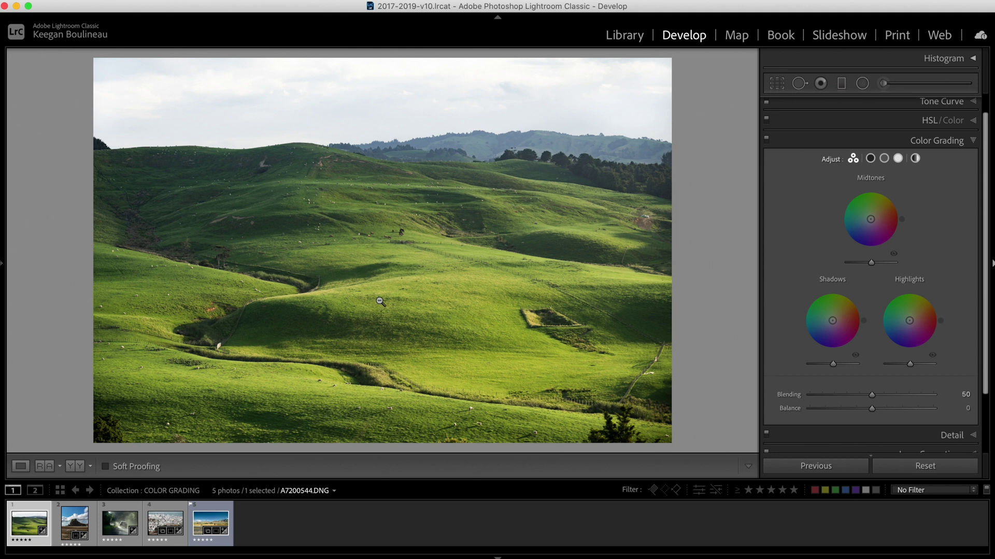
- Tint the highlights blue (about H 214, S 84) and shift Balance to −58
{"action": "scroll", "coordinate": [816, 240], "scroll_direction": "down", "scroll_amount": 1}
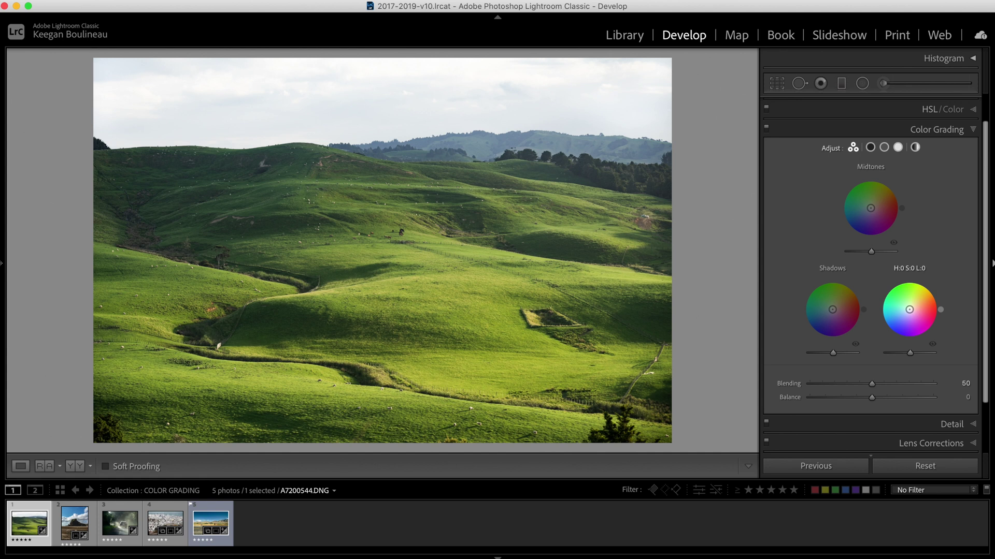
{"action": "left_click_drag", "start_coordinate": [909, 310], "coordinate": [896, 320]}
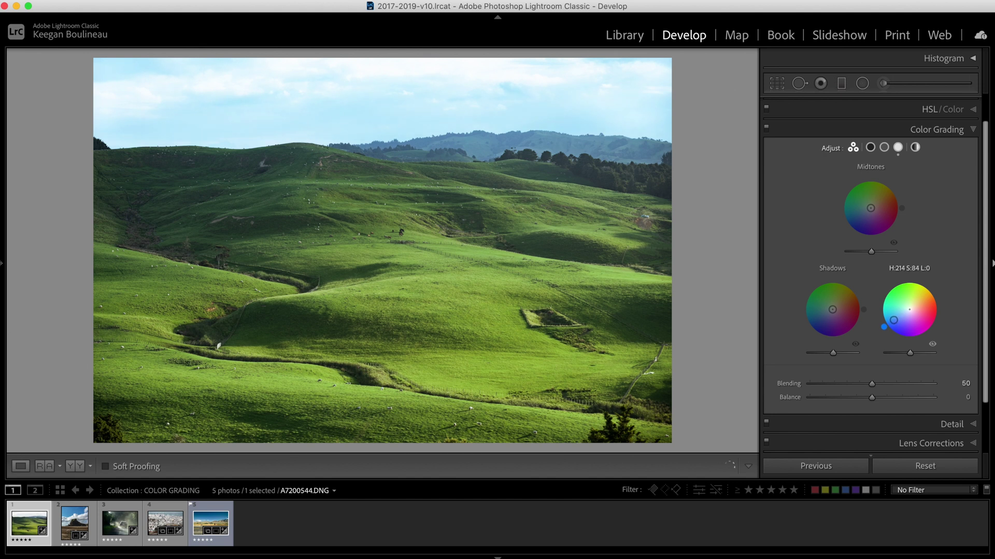
{"action": "left_click_drag", "start_coordinate": [894, 320], "coordinate": [890, 321]}
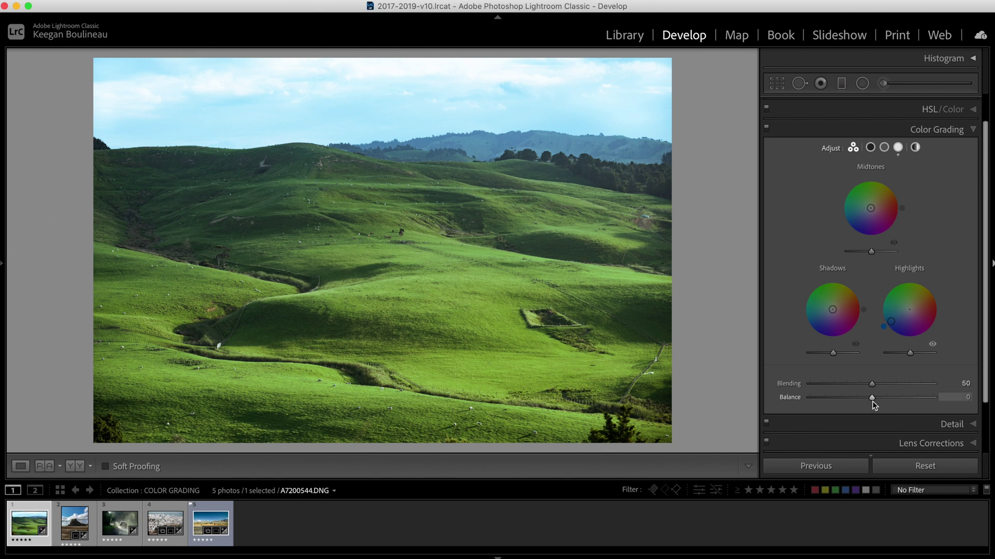
{"action": "left_click_drag", "start_coordinate": [873, 406], "coordinate": [839, 404]}
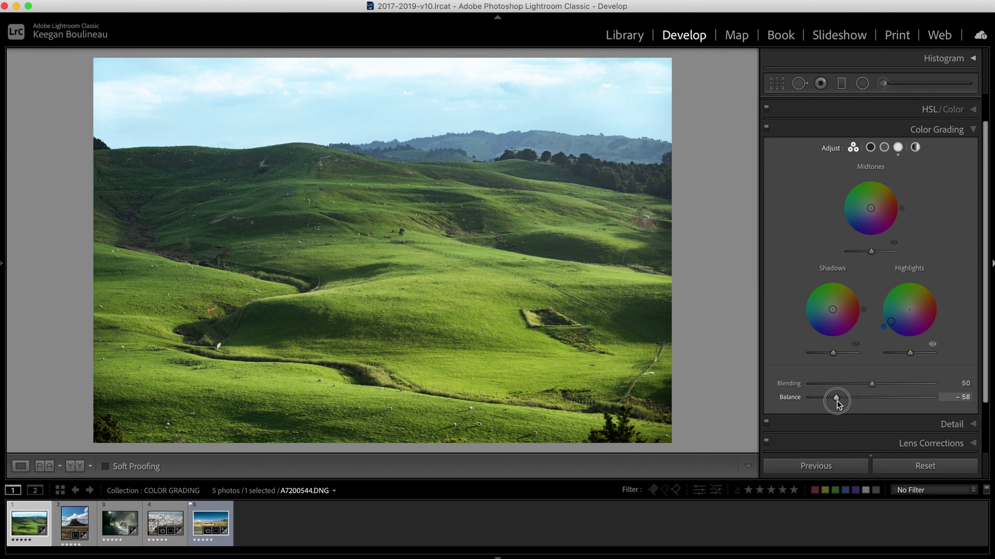
- Fine-tune Balance to −52 and toggle the highlight tint on and off to compare
{"action": "left_click_drag", "start_coordinate": [839, 404], "coordinate": [840, 399]}
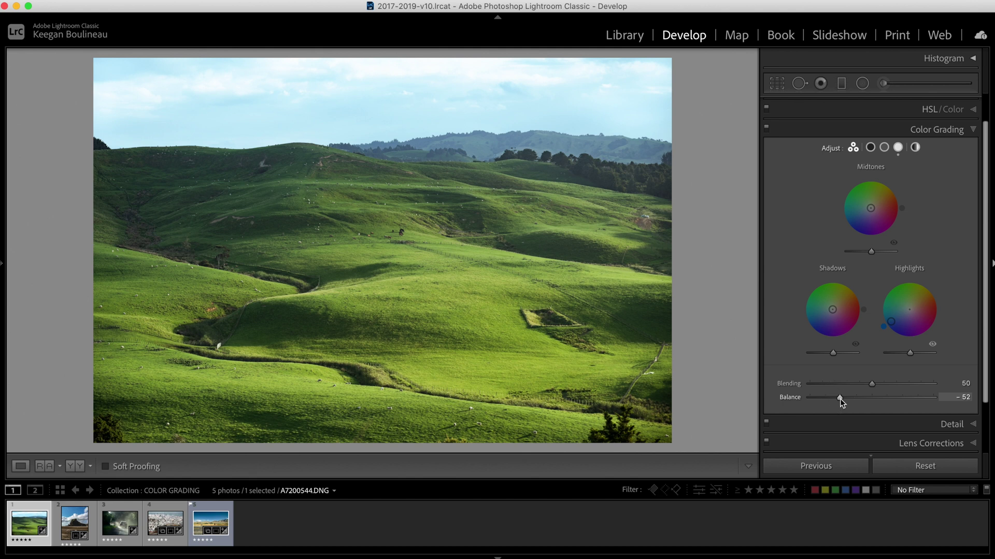
{"action": "left_click", "coordinate": [933, 346]}
{"action": "left_click", "coordinate": [933, 346]}
{"action": "left_click", "coordinate": [933, 346]}
{"action": "left_click", "coordinate": [933, 346]}
{"action": "left_click", "coordinate": [933, 346]}
{"action": "left_click", "coordinate": [933, 345]}
{"action": "left_click", "coordinate": [933, 346]}
{"action": "left_click", "coordinate": [933, 346]}
{"action": "left_click", "coordinate": [933, 346]}
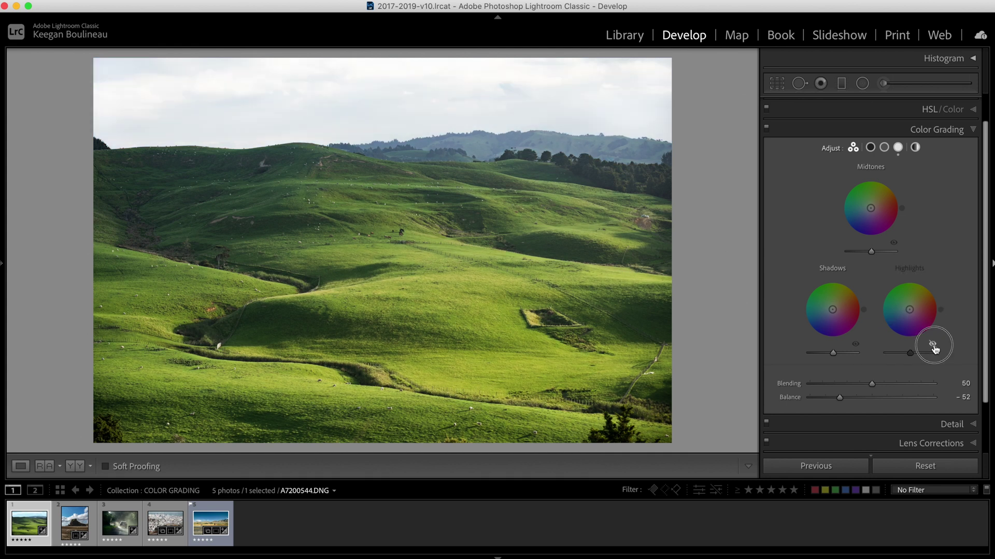
{"action": "left_click", "coordinate": [933, 345]}
{"action": "left_click", "coordinate": [933, 346]}
{"action": "left_click", "coordinate": [933, 345]}
{"action": "left_click", "coordinate": [933, 345]}
{"action": "left_click", "coordinate": [933, 346]}
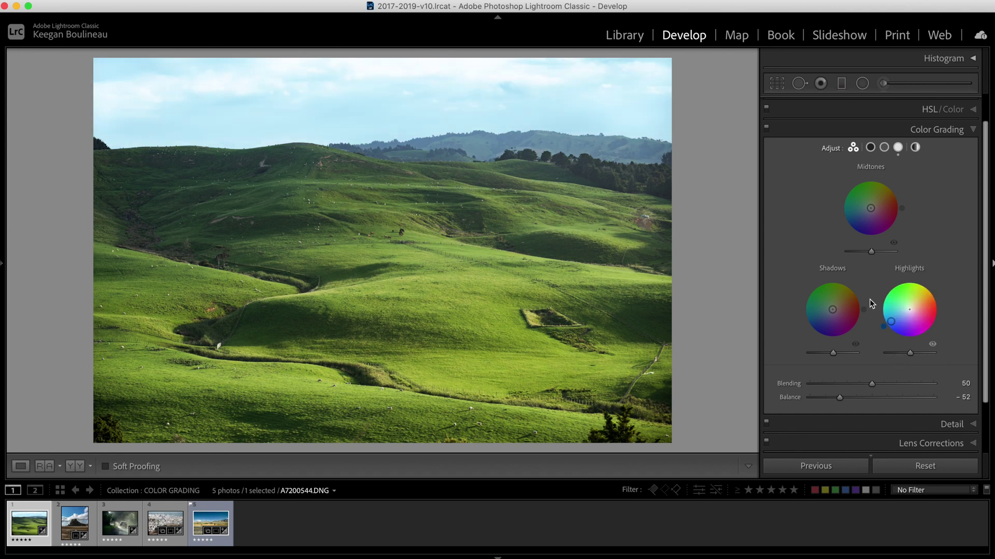
- Tint shadows yellow, warm midtones orange (hue 32, sat 52) and lift midtone luminance to about +19
{"action": "left_click_drag", "start_coordinate": [832, 309], "coordinate": [839, 301]}
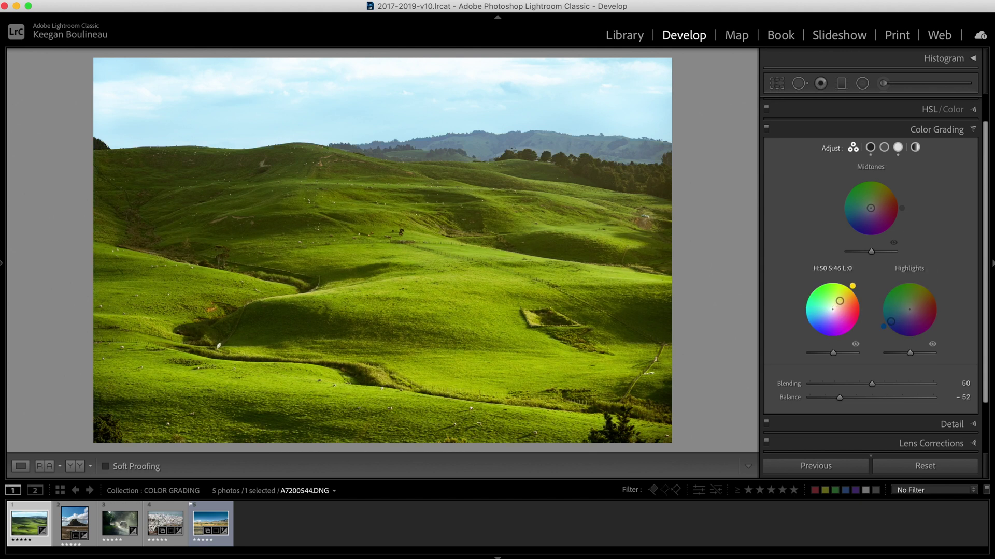
{"action": "left_click_drag", "start_coordinate": [840, 301], "coordinate": [839, 300]}
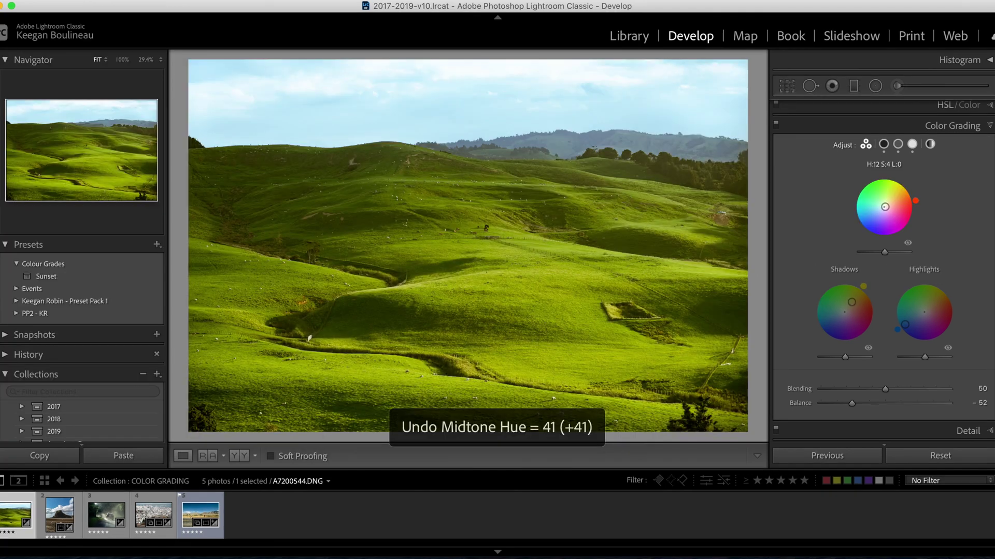
{"action": "left_click_drag", "start_coordinate": [875, 198], "coordinate": [895, 200]}
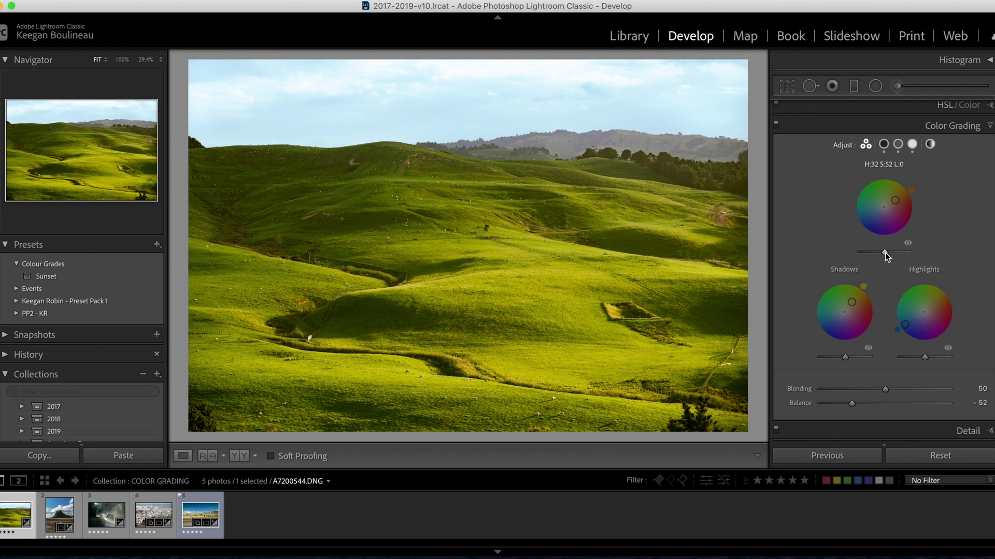
{"action": "left_click_drag", "start_coordinate": [885, 252], "coordinate": [888, 256]}
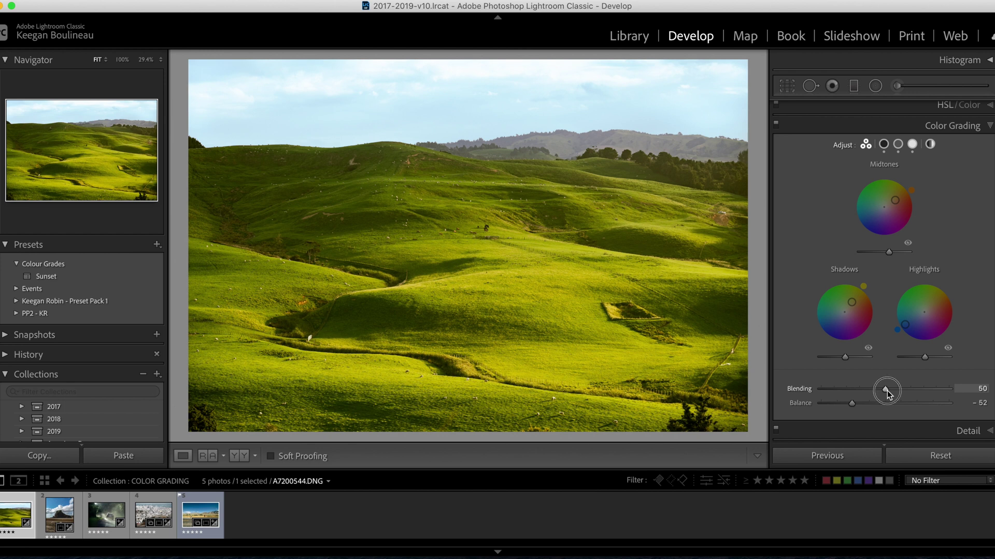
- Push Blending up to 100, then bring it back down to 26
{"action": "left_click_drag", "start_coordinate": [887, 391], "coordinate": [987, 387]}
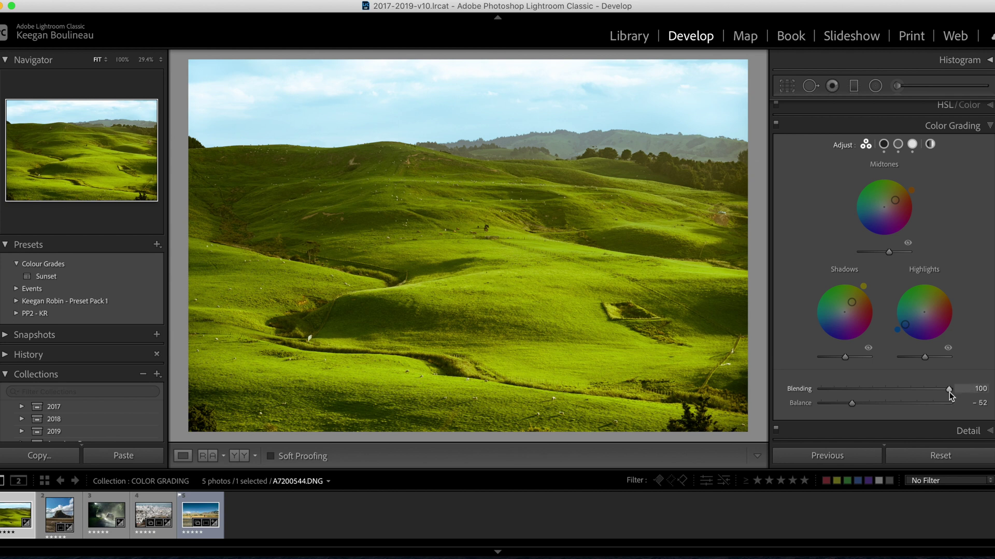
{"action": "left_click_drag", "start_coordinate": [951, 389], "coordinate": [840, 391]}
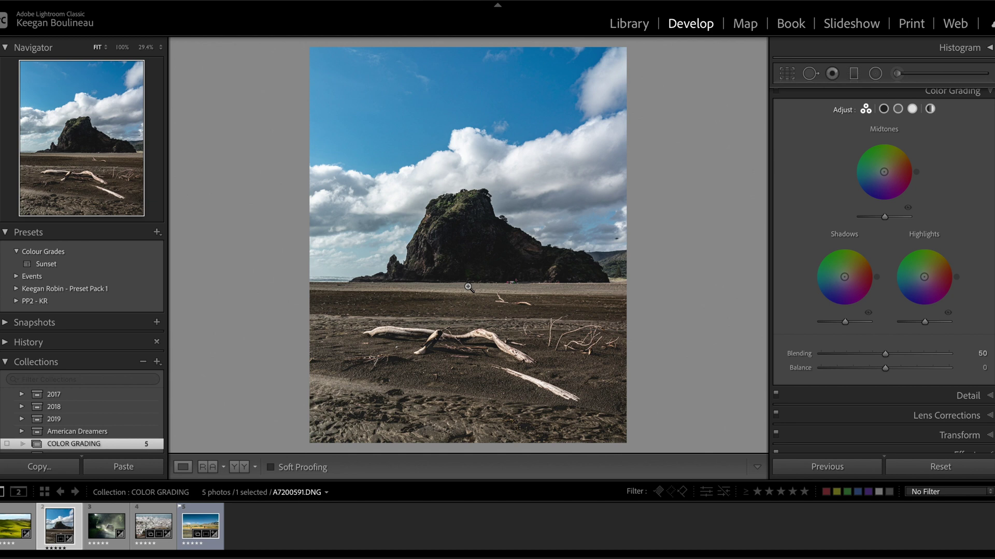
{"action": "scroll", "coordinate": [896, 300], "scroll_direction": "up", "scroll_amount": 3}
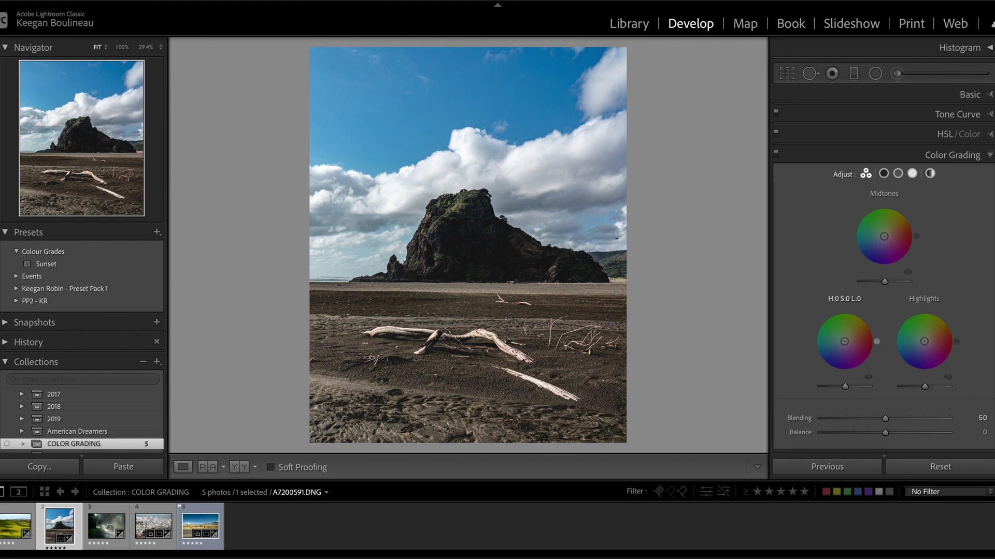
{"action": "mouse_move", "coordinate": [924, 342]}
{"action": "left_mouse_down"}
{"action": "mouse_move", "coordinate": [923, 330]}
{"action": "mouse_move", "coordinate": [906, 348]}
{"action": "mouse_move", "coordinate": [925, 352]}
{"action": "left_mouse_up"}
{"action": "double_click", "coordinate": [925, 354]}
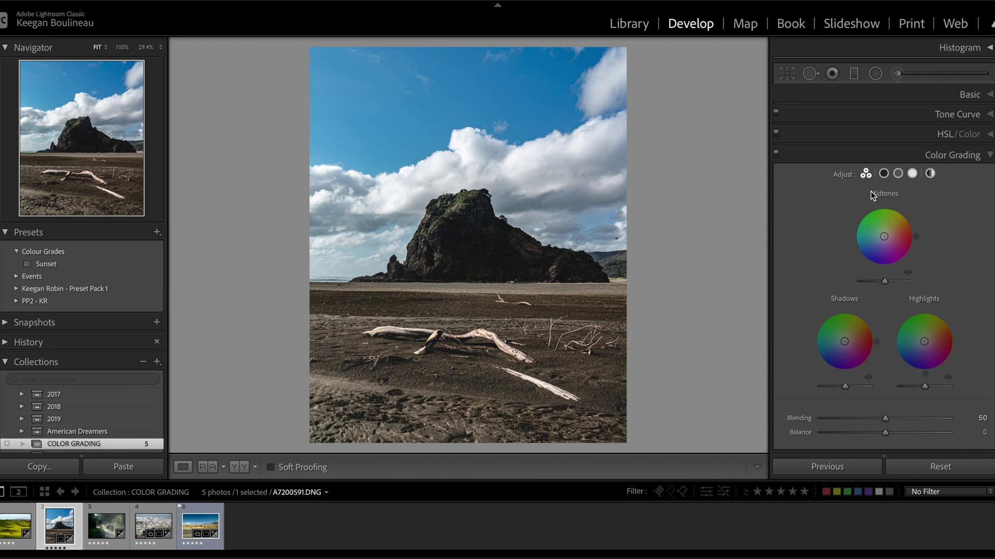
- Tint the beach photo's midtones warm yellow at Hue 43, Saturation 67
{"action": "left_click", "coordinate": [899, 176]}
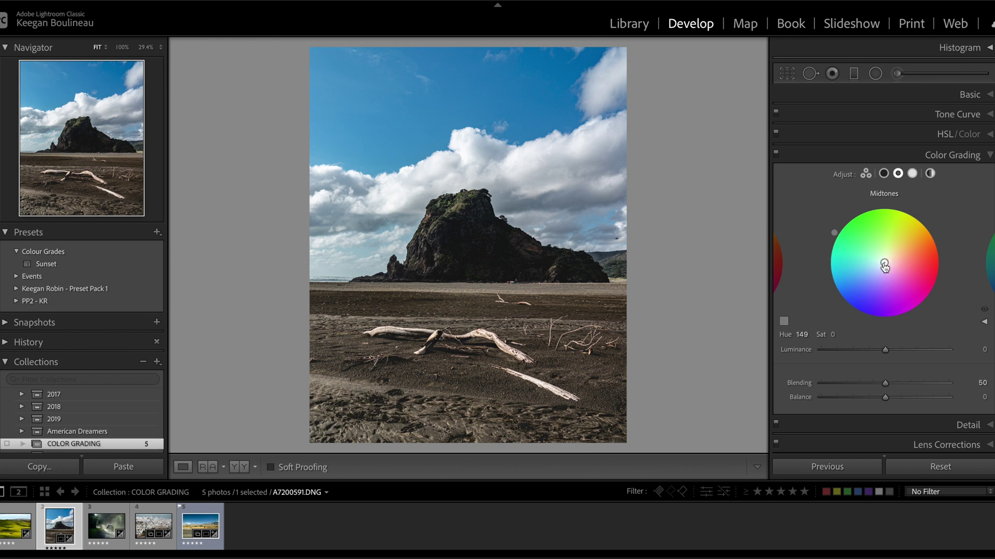
{"action": "left_click_drag", "start_coordinate": [884, 263], "coordinate": [894, 253]}
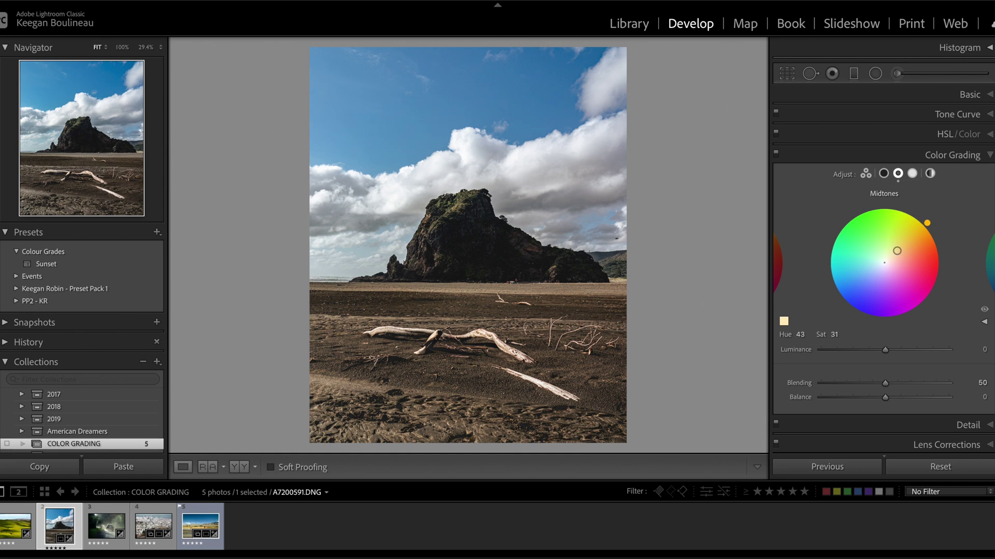
{"action": "left_click_drag", "start_coordinate": [892, 252], "coordinate": [910, 238]}
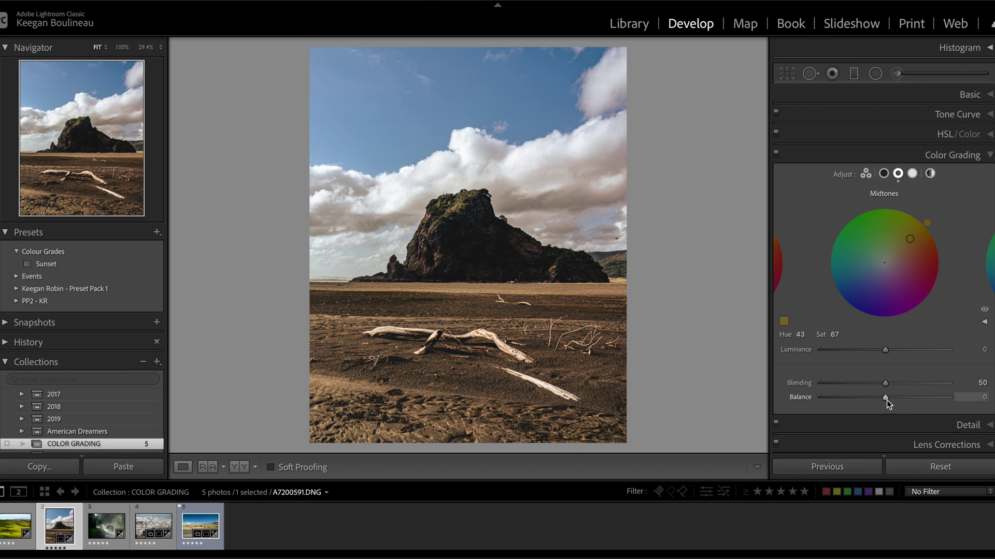
{"action": "left_click", "coordinate": [886, 399]}
- Adjust the grading Balance, trying −29 before settling at +51
{"action": "left_click_drag", "start_coordinate": [886, 399], "coordinate": [857, 406]}
{"action": "left_click", "coordinate": [856, 401]}
{"action": "left_click_drag", "start_coordinate": [886, 400], "coordinate": [918, 399]}
- Toggle the colour grade off and on to compare before and after, leaving it on
{"action": "left_click", "coordinate": [984, 314]}
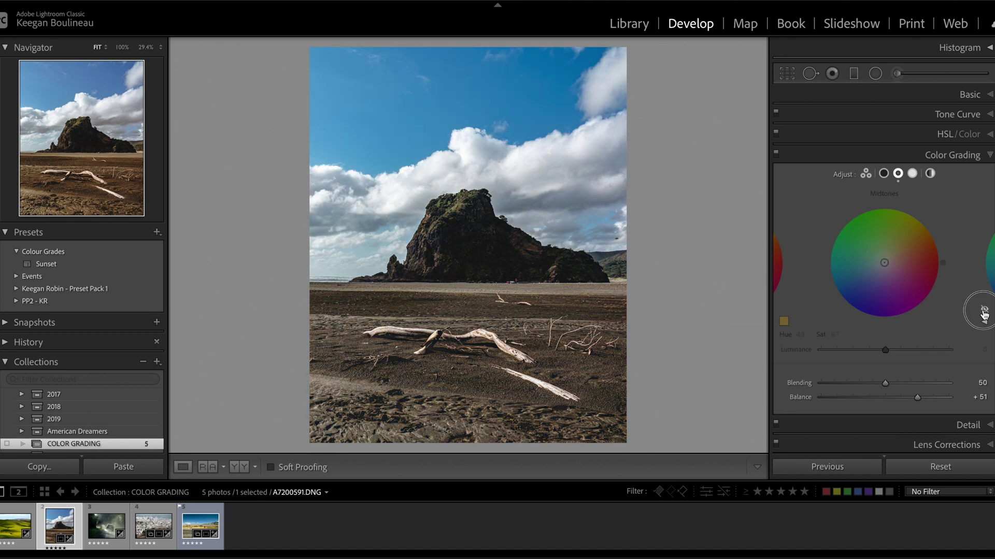
{"action": "left_click", "coordinate": [985, 313]}
{"action": "left_click", "coordinate": [984, 313]}
{"action": "left_click", "coordinate": [984, 313]}
{"action": "left_click", "coordinate": [984, 314]}
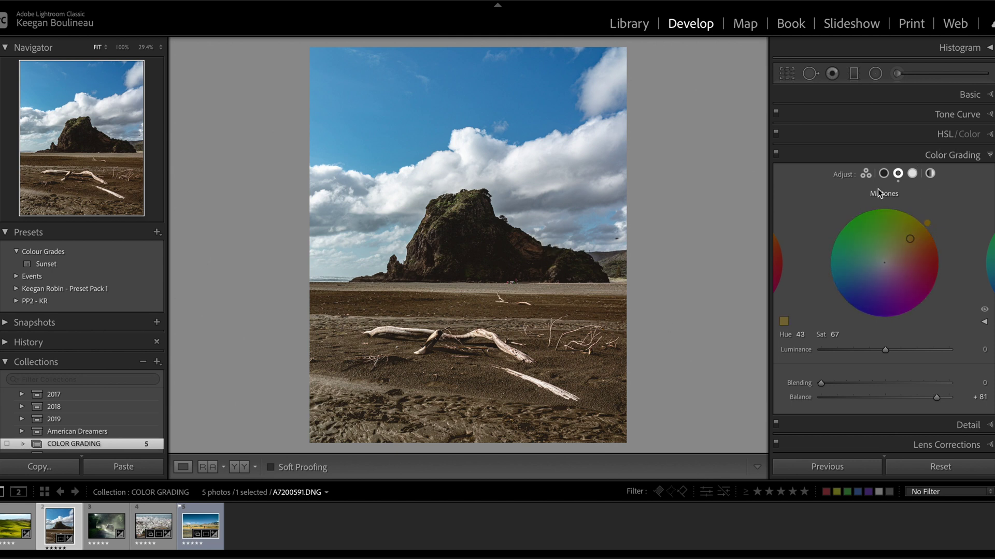
- Give the beach photo's shadows a subtle blue tint (Hue 207, Sat 26) and compare it on and off
{"action": "left_click", "coordinate": [883, 173]}
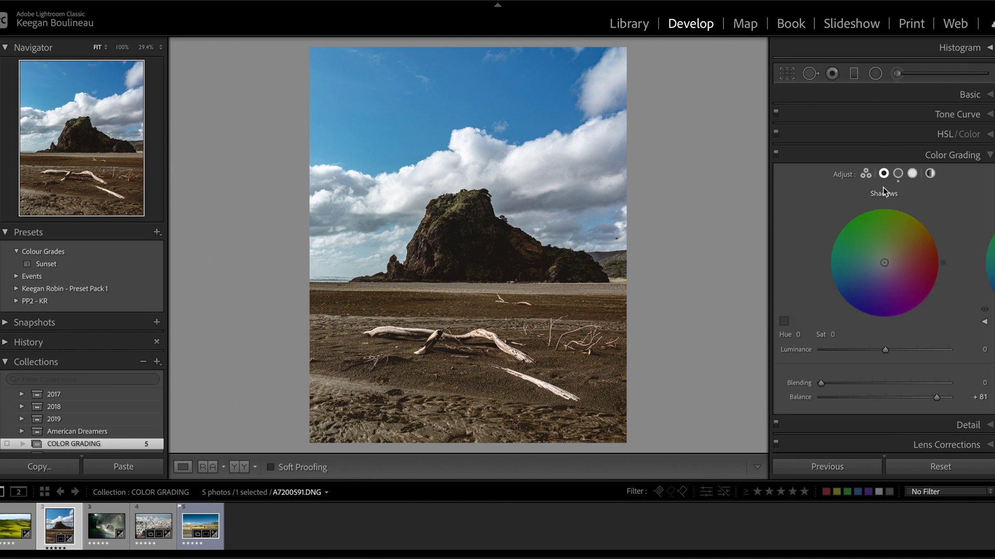
{"action": "left_click_drag", "start_coordinate": [884, 264], "coordinate": [883, 263]}
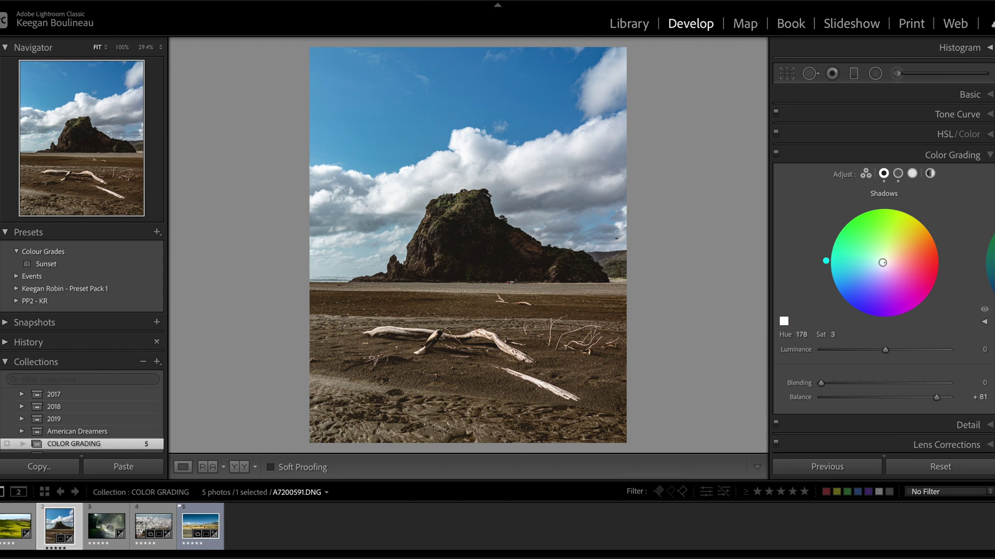
{"action": "left_click_drag", "start_coordinate": [882, 263], "coordinate": [871, 269]}
{"action": "left_click", "coordinate": [985, 311]}
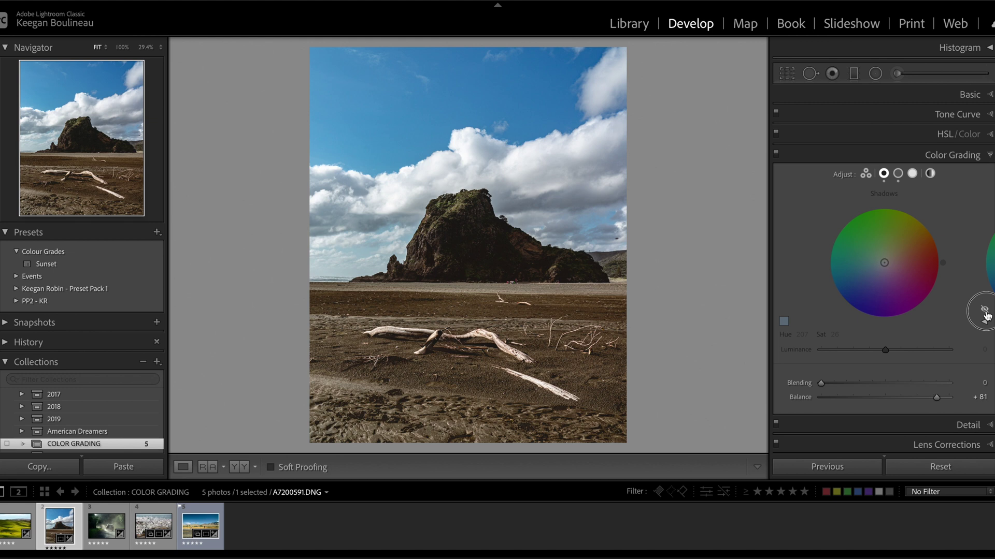
{"action": "left_click", "coordinate": [984, 313]}
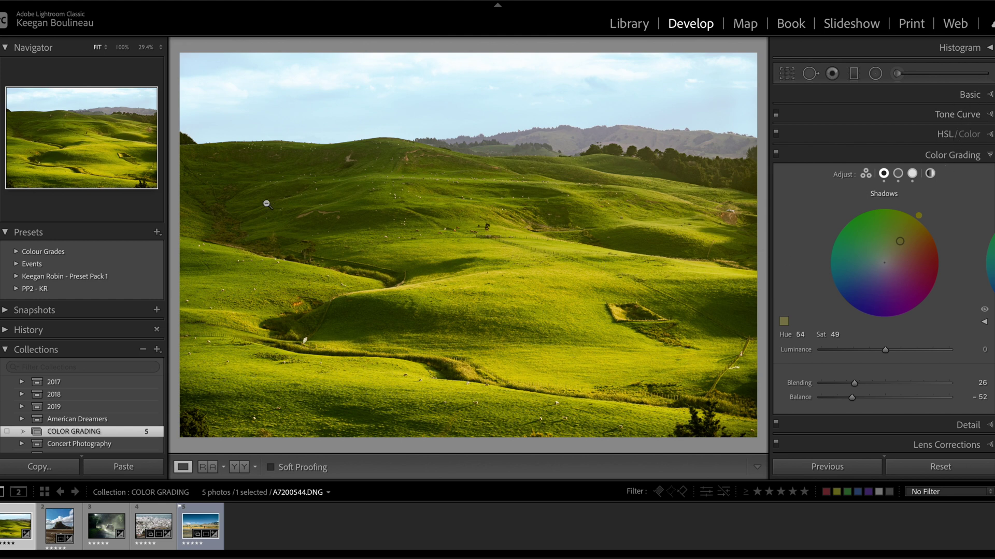
- Open the presets options list offering create, import and manage preset choices
{"action": "left_click", "coordinate": [158, 235]}
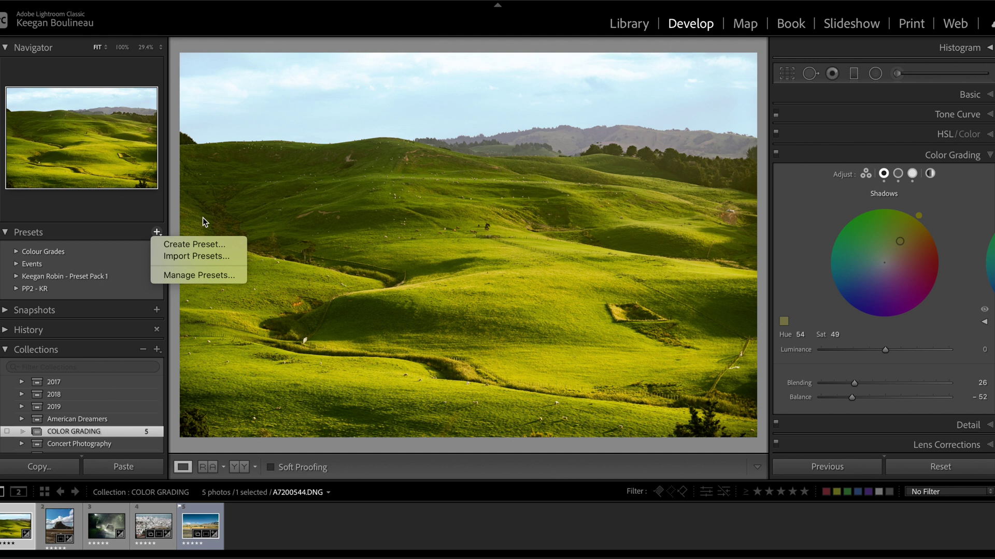
- Start a new preset from the current edits, placing it in a new Colour Grades group
{"action": "left_click", "coordinate": [197, 249]}
{"action": "left_click", "coordinate": [500, 131]}
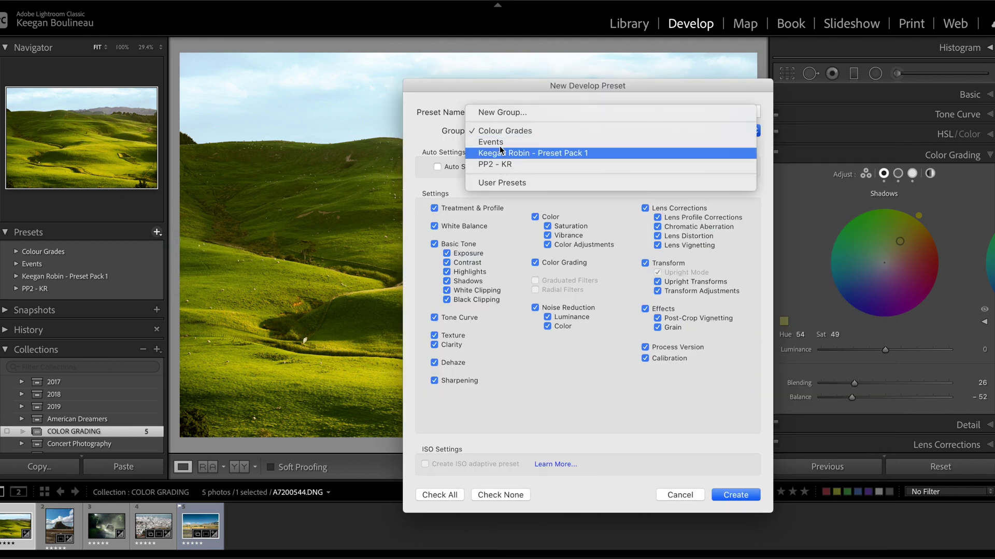
{"action": "left_click", "coordinate": [500, 112]}
{"action": "type", "text": "Colou"}
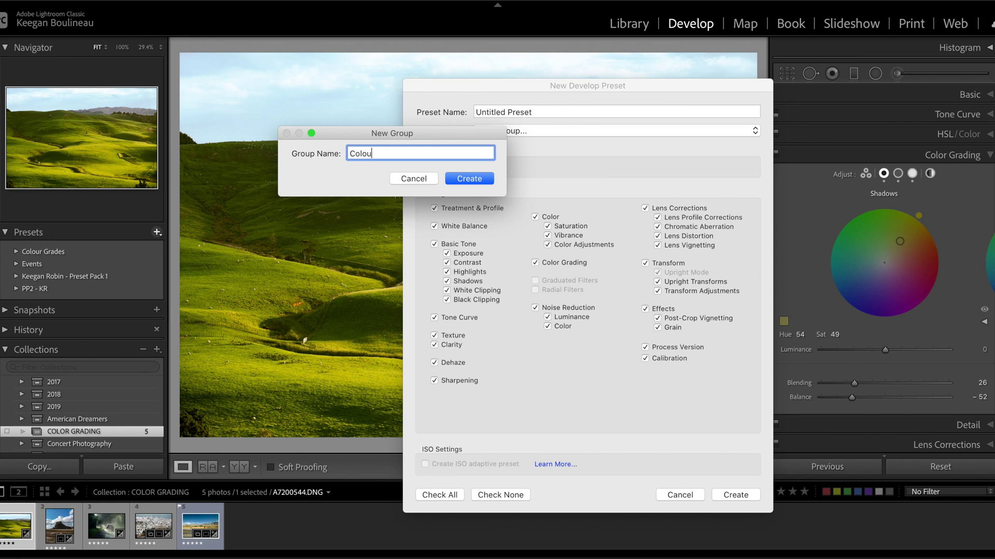
{"action": "type", "text": "r F"}
{"action": "key", "text": "Return"}
- Name the preset Sunset, include only Color Grading settings, and save it
{"action": "triple_click", "coordinate": [562, 104]}
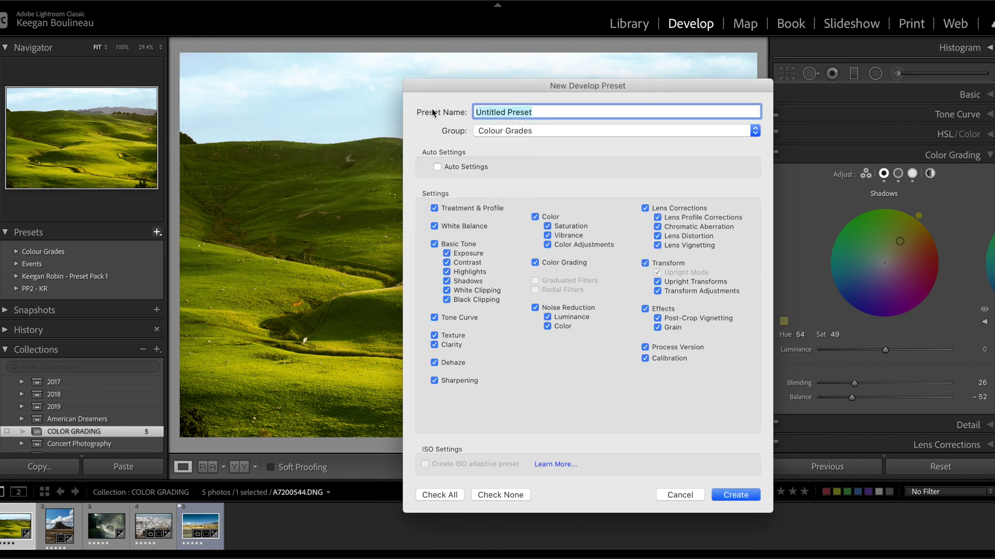
{"action": "type", "text": "Sunset"}
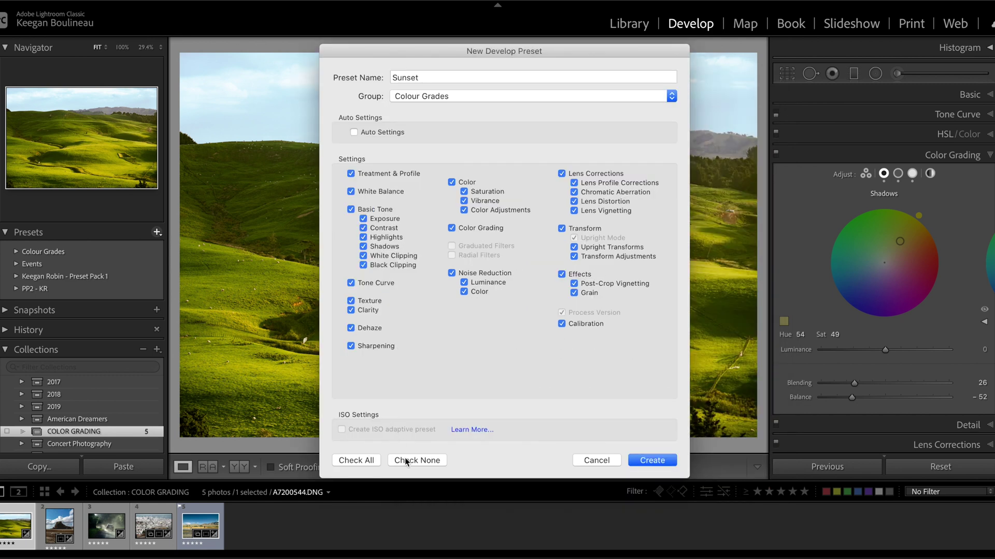
{"action": "left_click", "coordinate": [405, 460]}
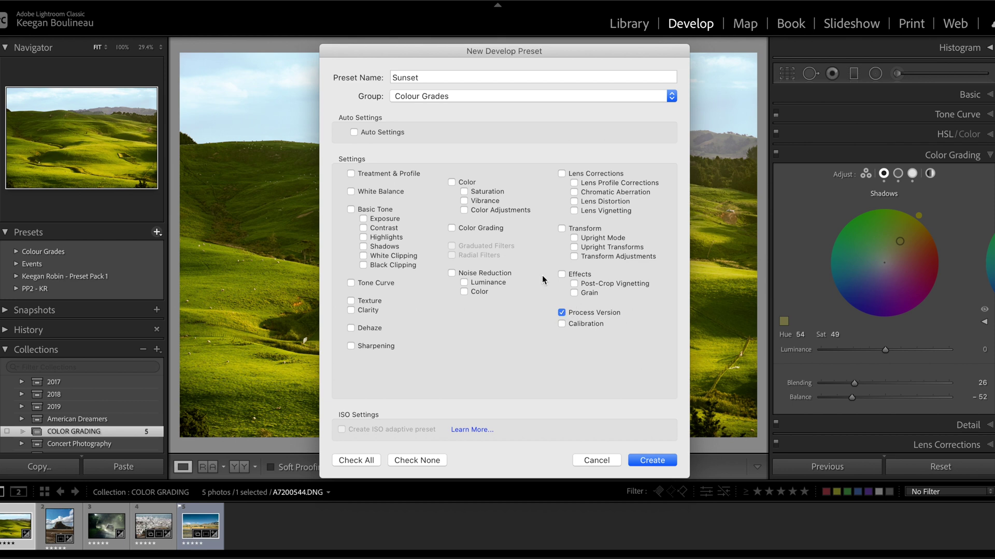
{"action": "left_click", "coordinate": [454, 229]}
{"action": "left_click", "coordinate": [645, 460]}
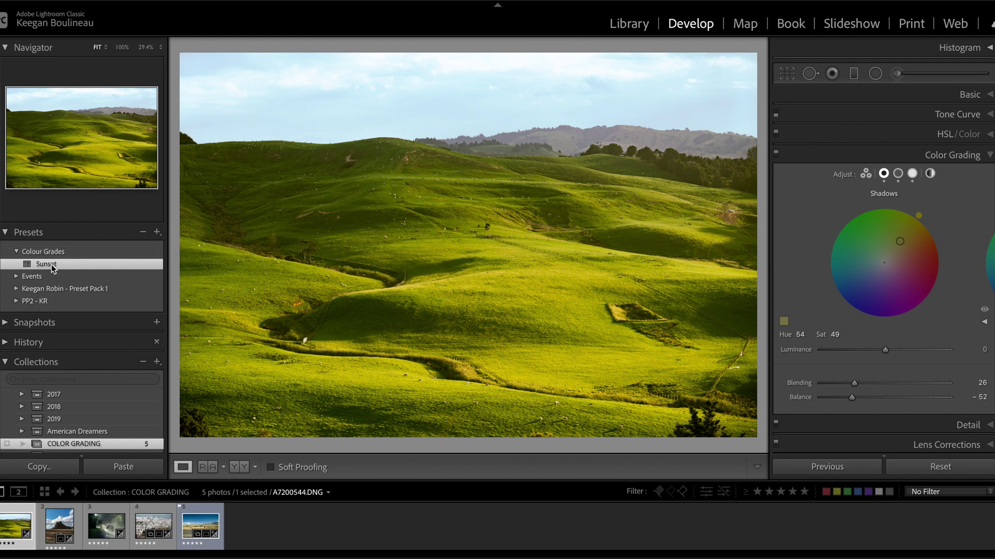
- Apply the Sunset preset to the dusty car photo and the San Francisco road photo
{"action": "key", "text": "Right"}
{"action": "key", "text": "Right"}
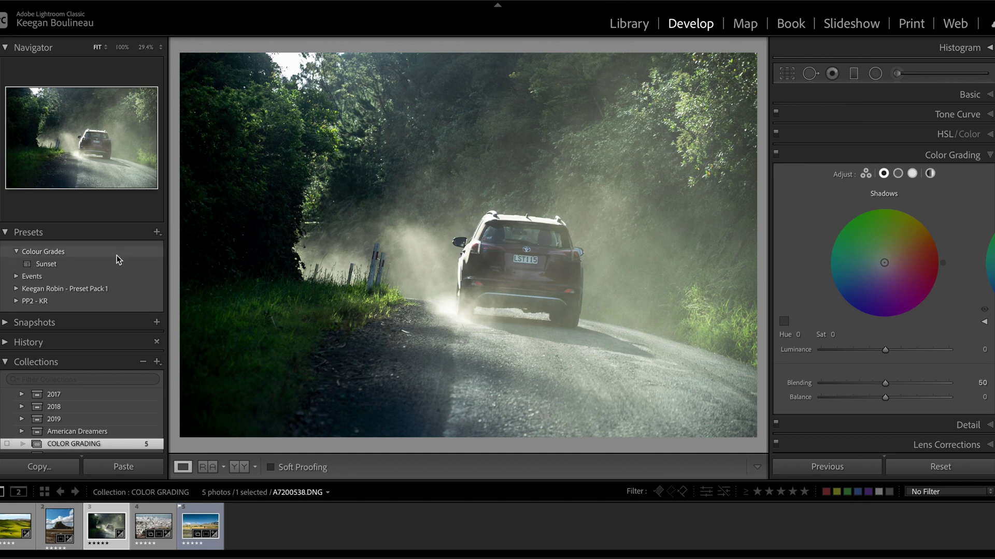
{"action": "left_click", "coordinate": [98, 270]}
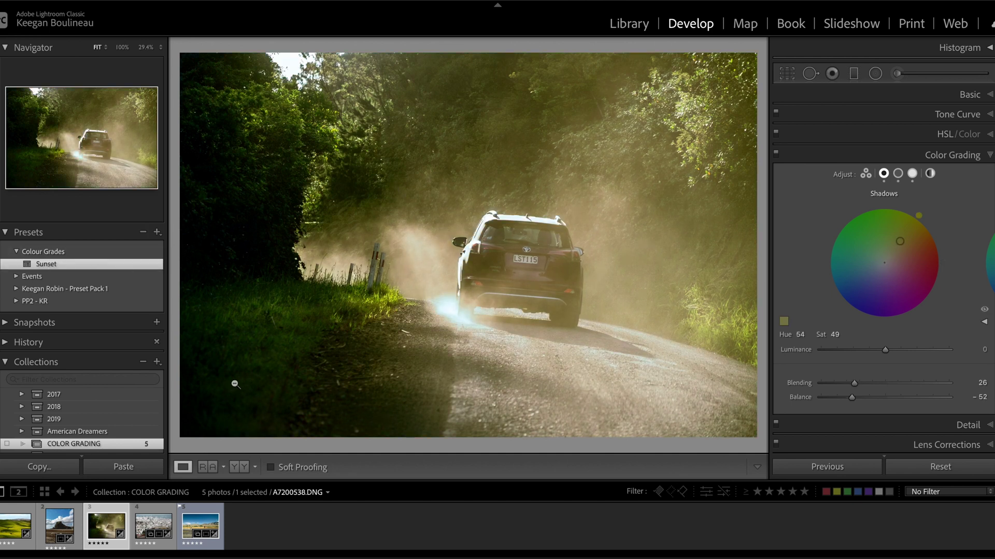
{"action": "key", "text": "Right"}
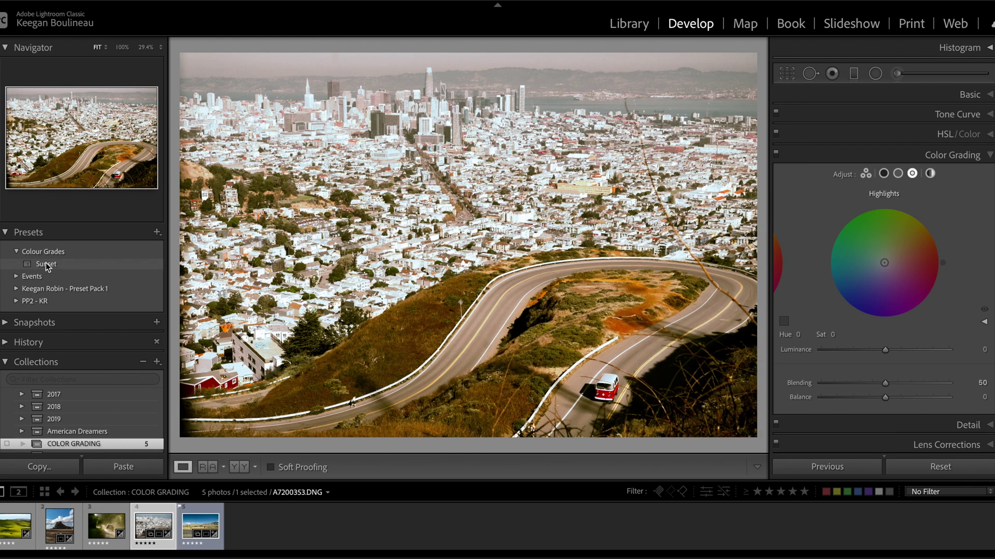
{"action": "left_click", "coordinate": [46, 266]}
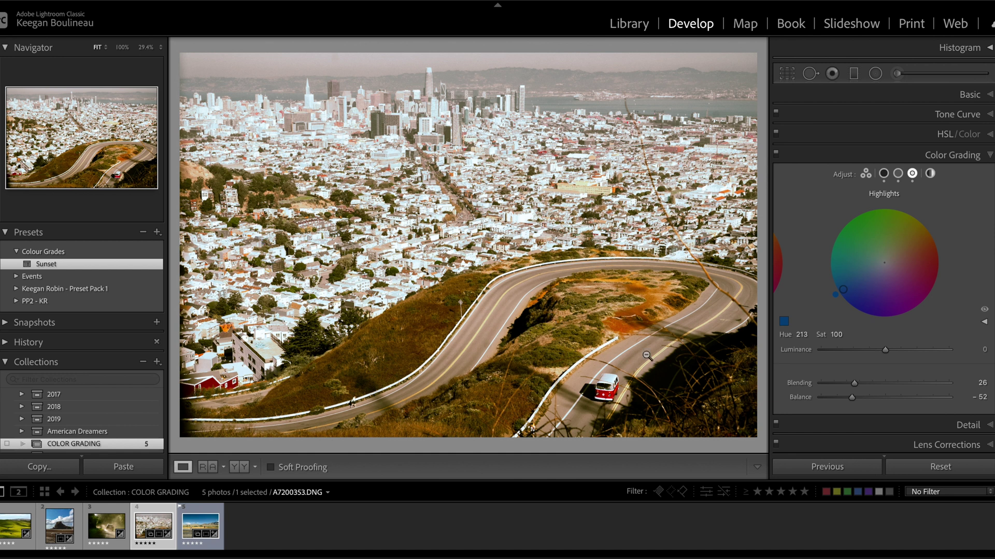
- On the city photo, weaken the yellow shadow and blue highlight tints and slightly nudge the midtones
{"action": "left_click", "coordinate": [866, 174]}
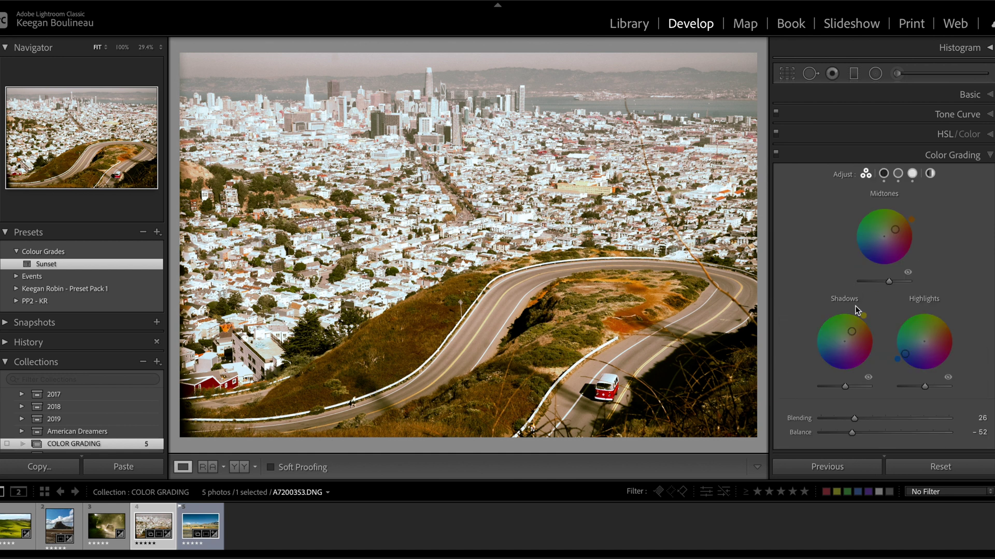
{"action": "left_click_drag", "start_coordinate": [852, 331], "coordinate": [849, 338]}
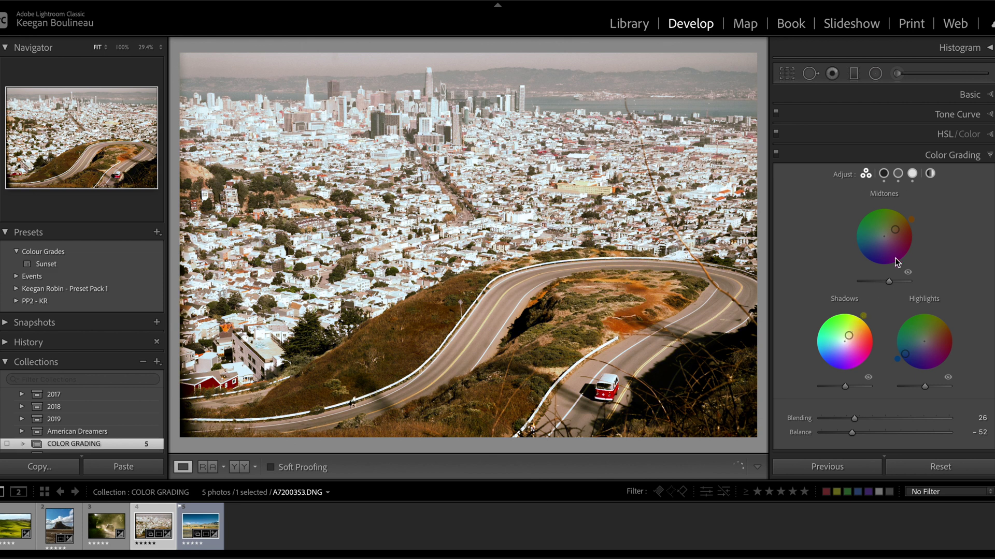
{"action": "left_click_drag", "start_coordinate": [894, 230], "coordinate": [890, 233]}
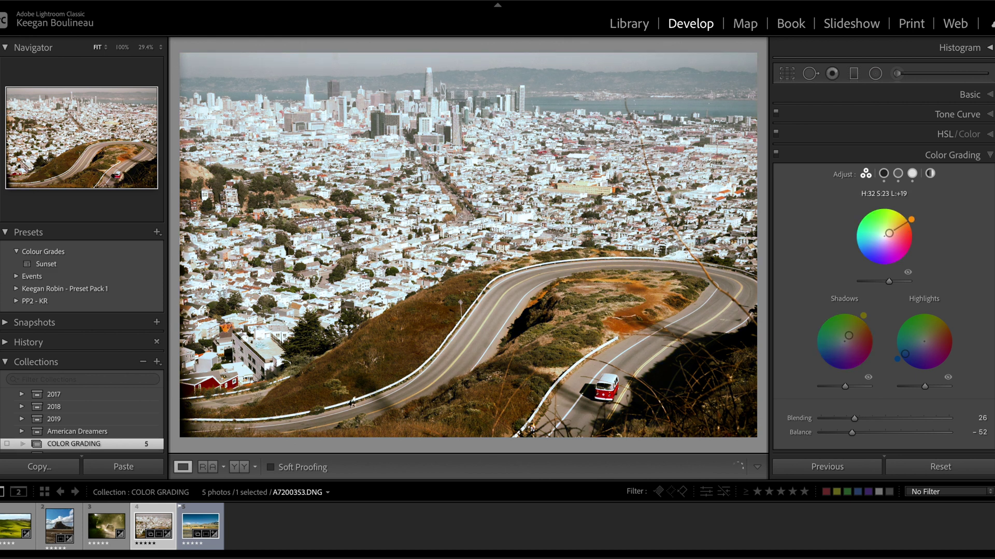
{"action": "left_click", "coordinate": [776, 155]}
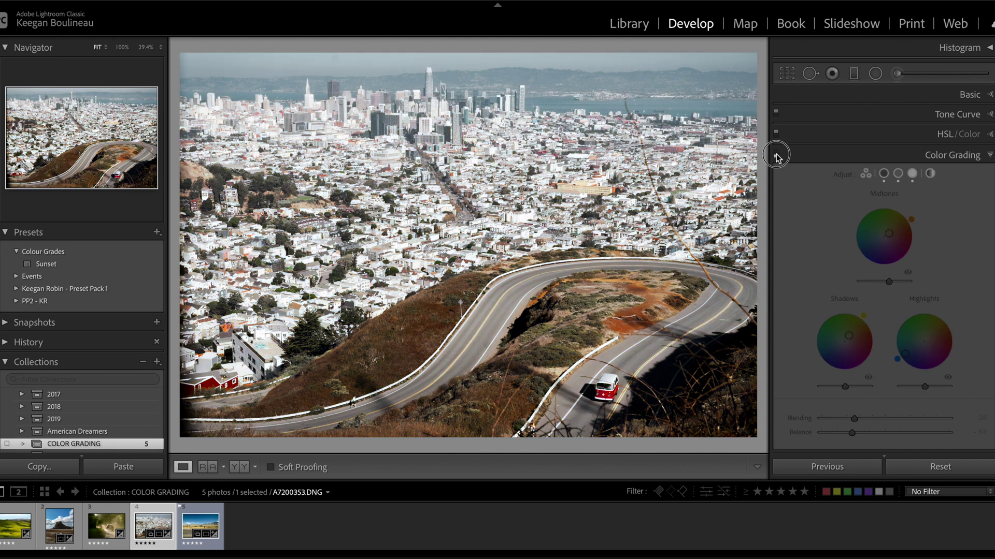
{"action": "left_click", "coordinate": [776, 154]}
{"action": "left_click_drag", "start_coordinate": [905, 356], "coordinate": [922, 347]}
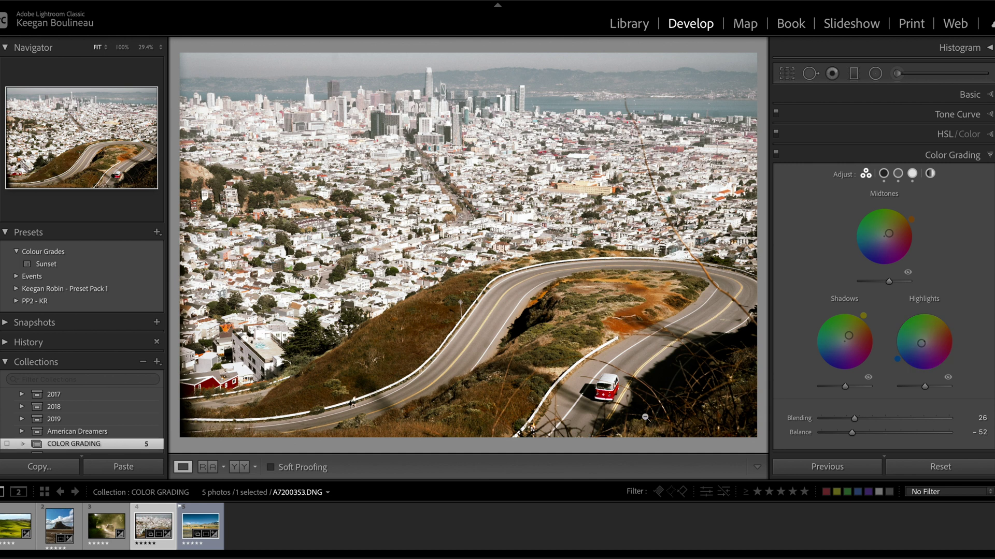
{"action": "left_click", "coordinate": [202, 525]}
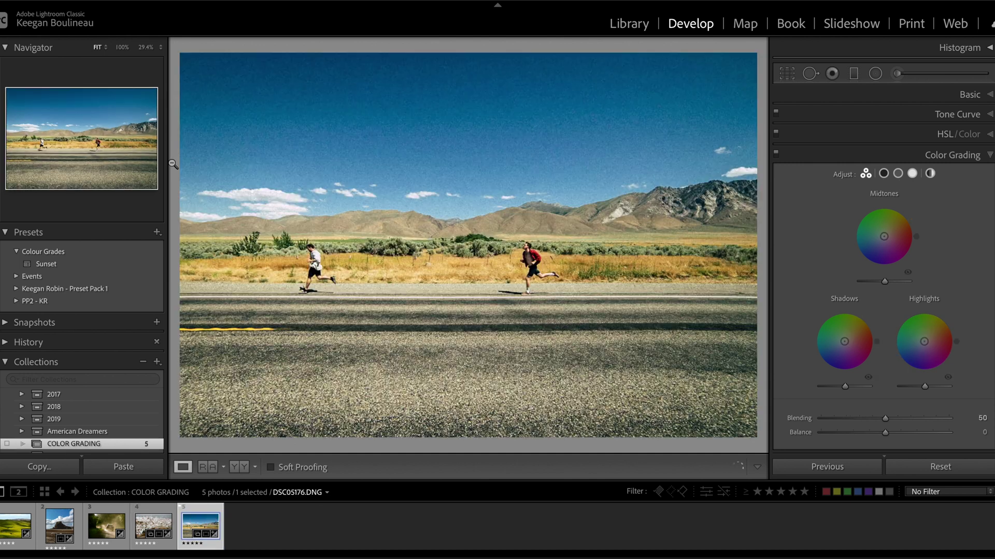
- Apply the Sunset preset to the desert runners photo
{"action": "left_click", "coordinate": [54, 266]}
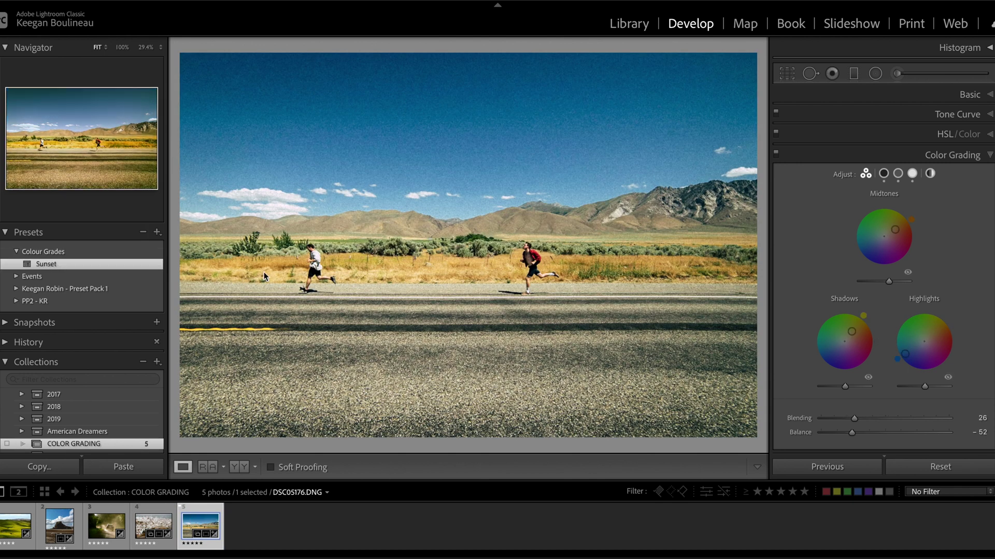